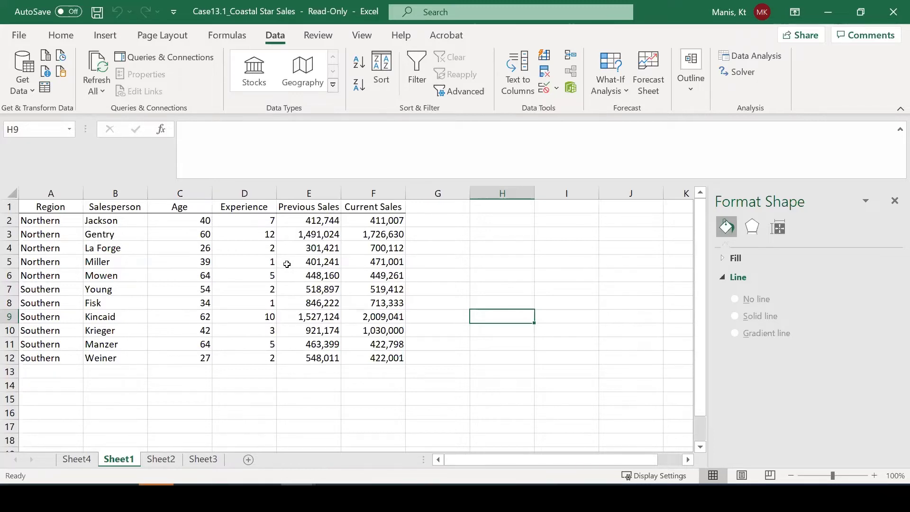
- Choose Regression from the Data Analysis tools to open its dialog with Y range F1:F12 and X range D1:D12
left_click(735, 57)
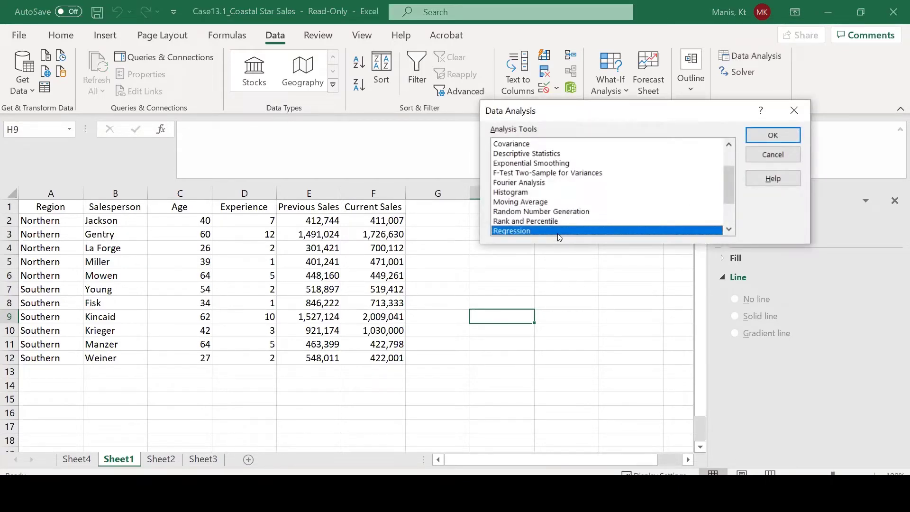
scroll(570, 214, "up", 2)
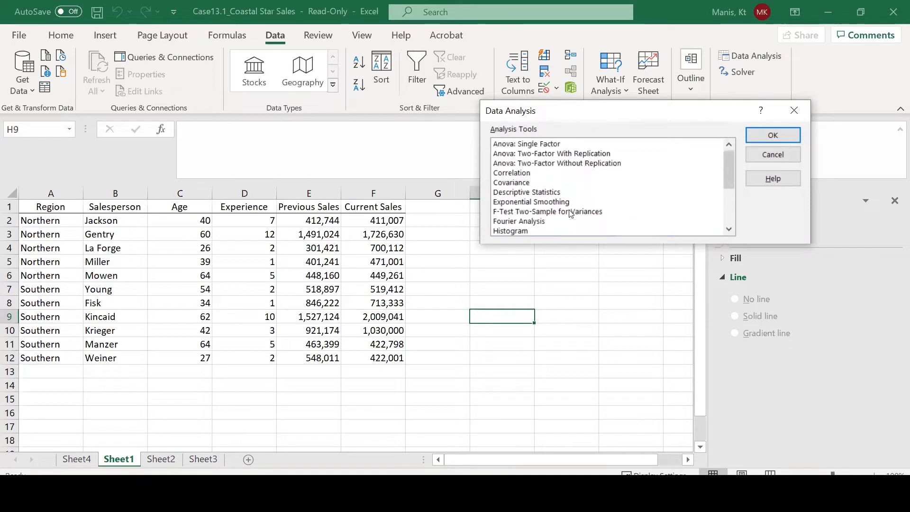
scroll(570, 214, "down", 3)
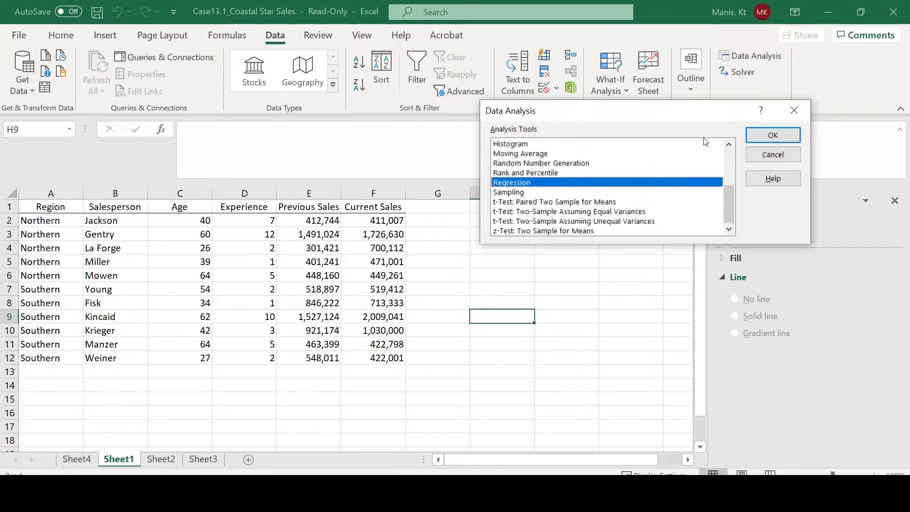
left_click(772, 136)
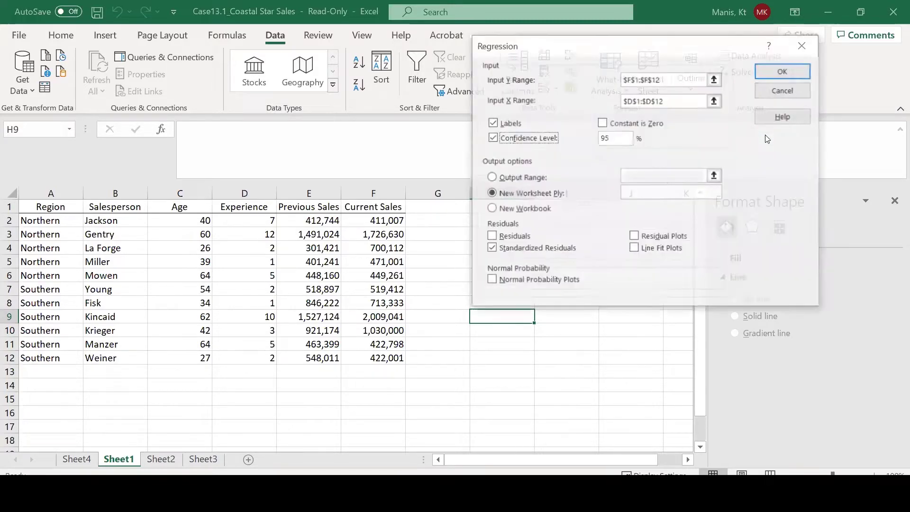
left_click(683, 79)
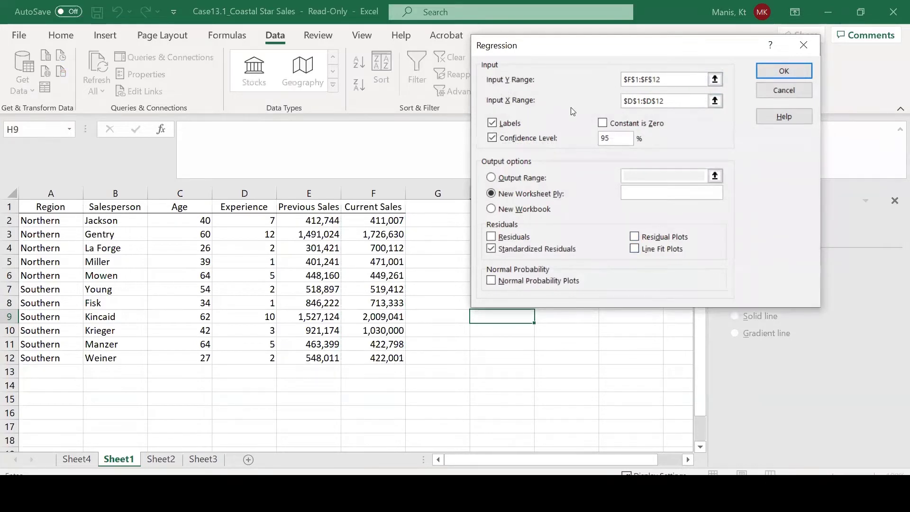
- Set the Y range to Current Sales F1:F12 and start reselecting Experience D1:D12 as the X range
left_click(385, 208)
left_click_drag(385, 208, 385, 359)
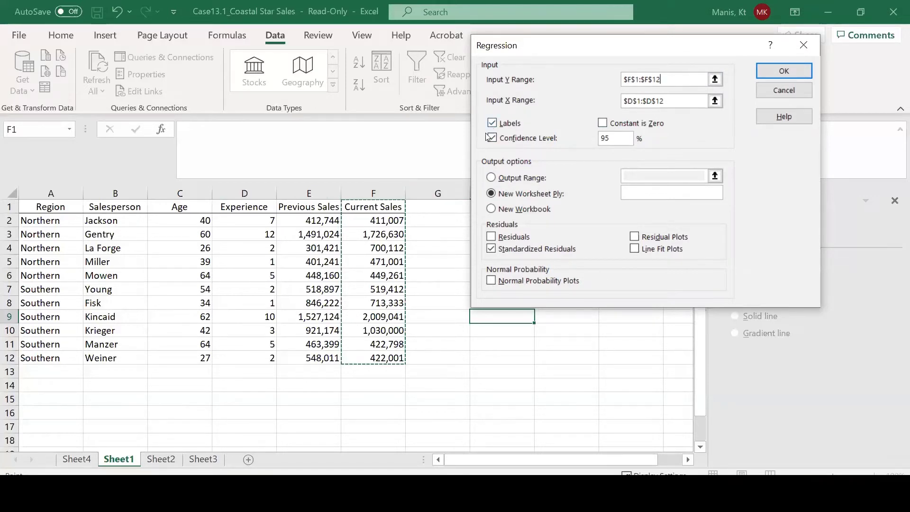
left_click(653, 101)
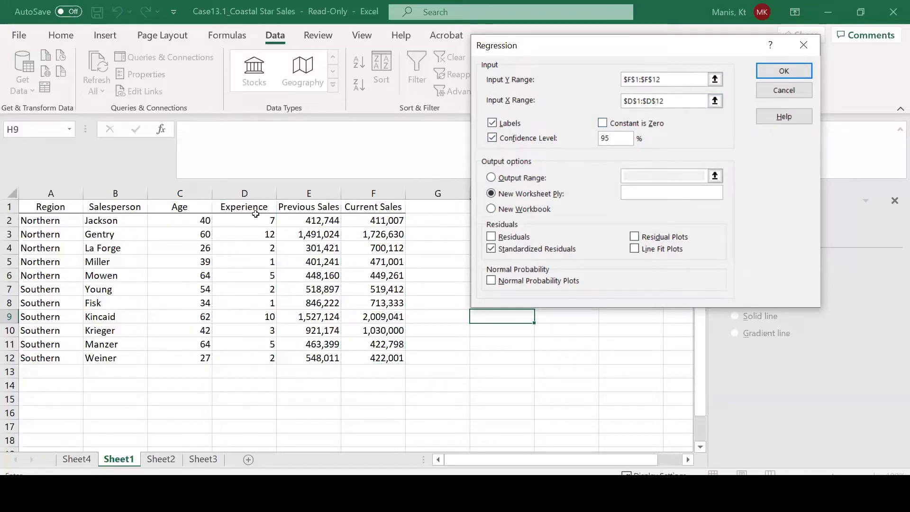
left_click_drag(252, 207, 252, 363)
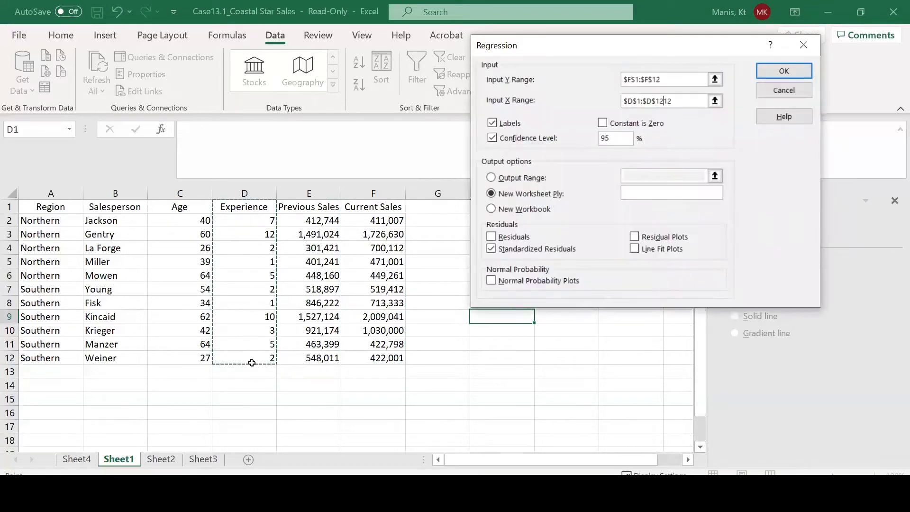
left_click_drag(706, 100, 624, 100)
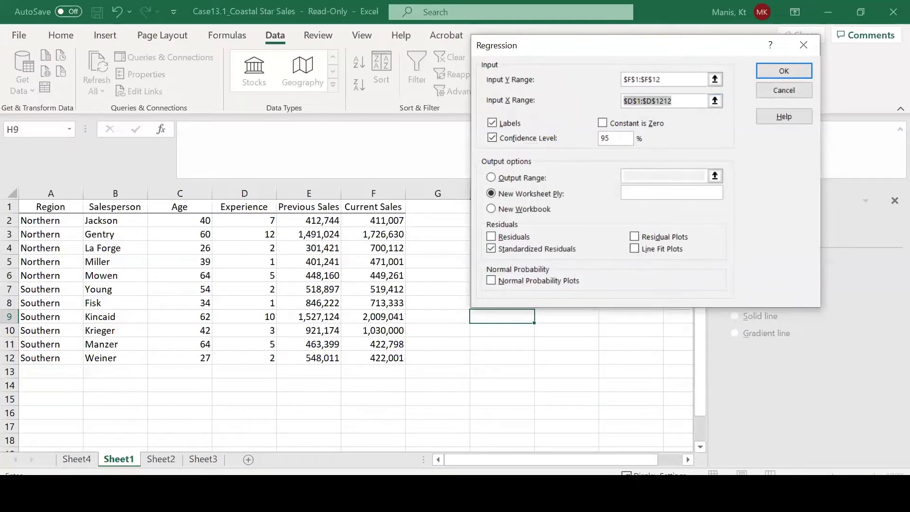
- Replace the X range with Experience D1:D12 and run the regression to a new worksheet with Labels
mouse_move(334, 493)
key("BackSpace")
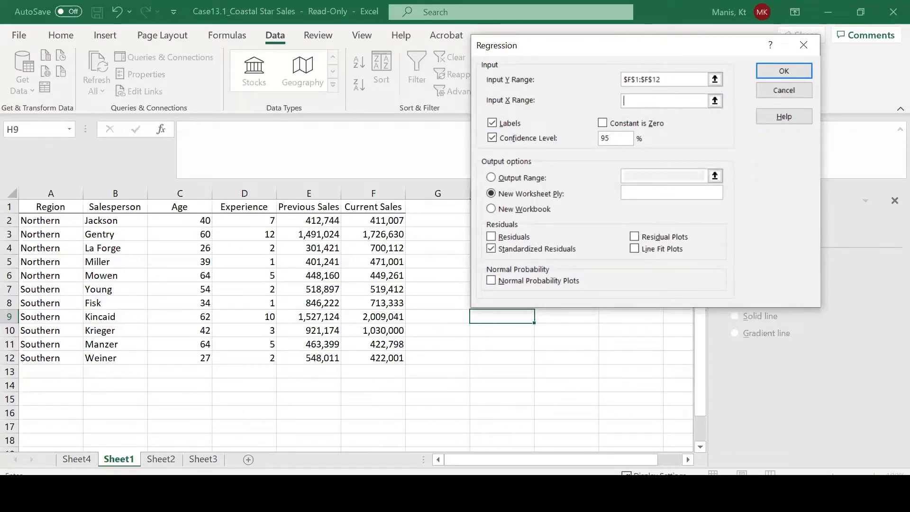
left_click(249, 206)
left_click_drag(249, 206, 240, 353)
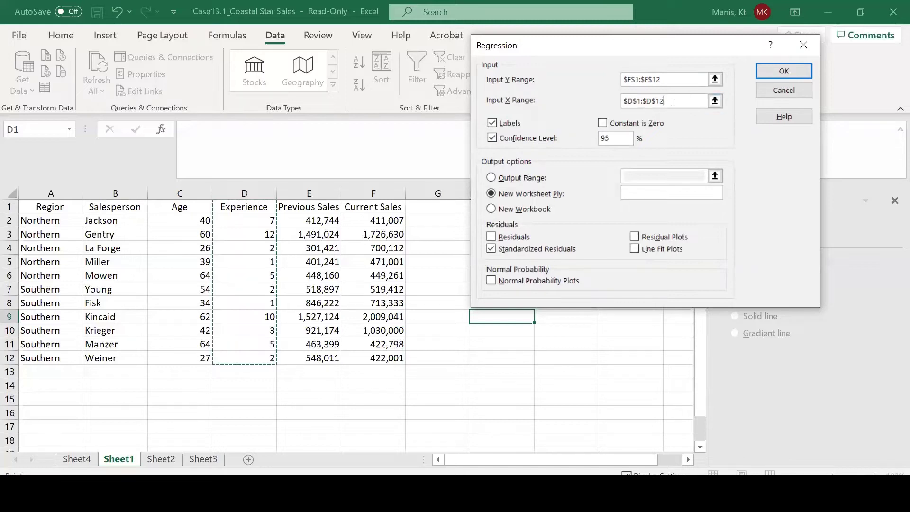
left_click_drag(668, 101, 620, 100)
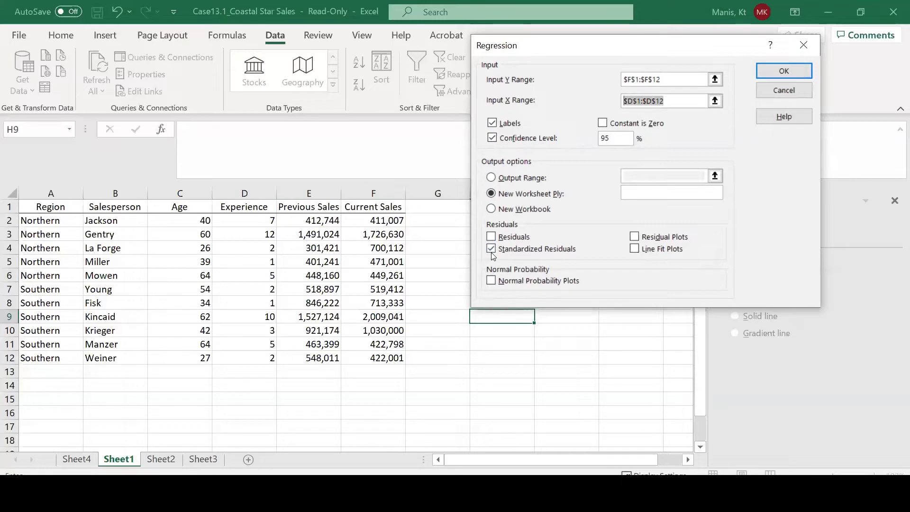
left_click(782, 78)
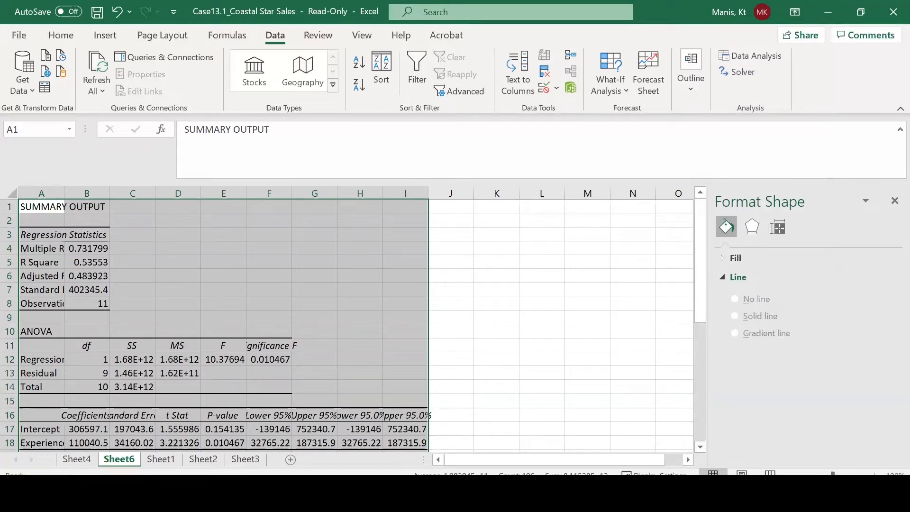
- Autofit column A and fill the R Square value 0.53553 in B5 yellow
left_click(57, 263)
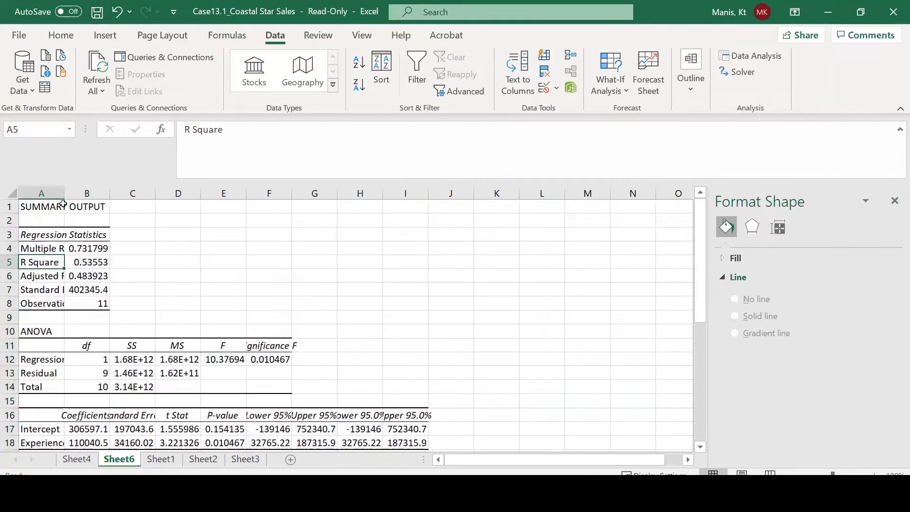
double_click(64, 193)
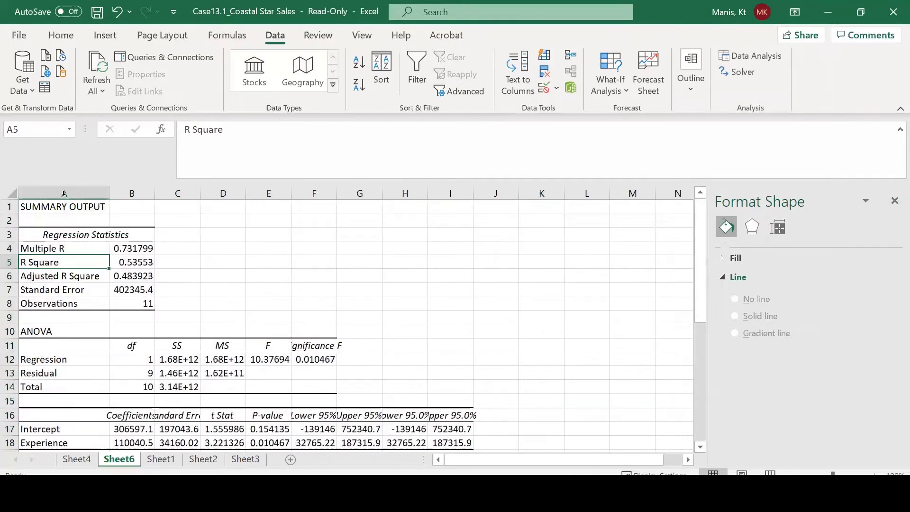
left_click(156, 264)
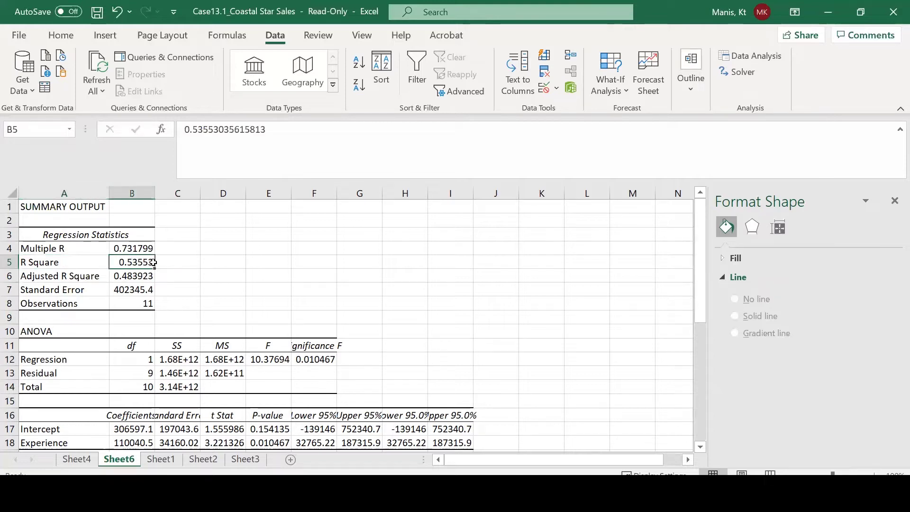
left_click(59, 34)
left_click(184, 86)
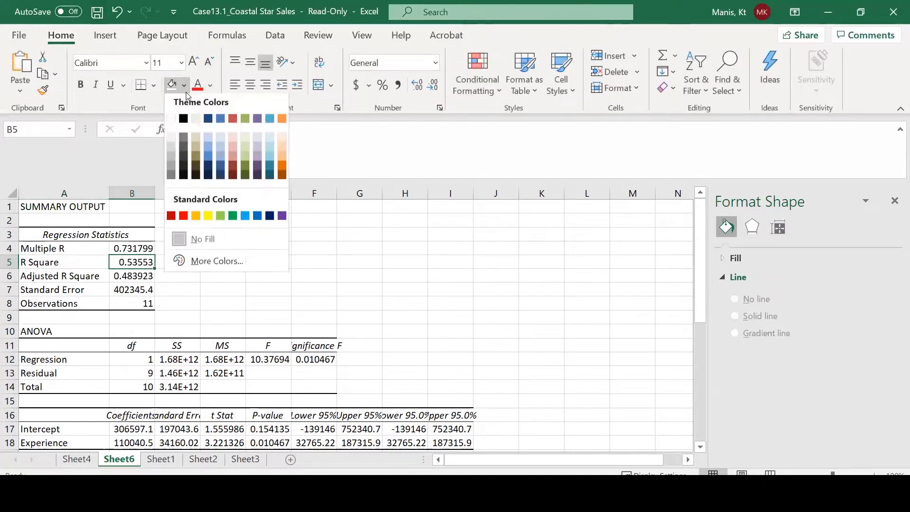
left_click(209, 216)
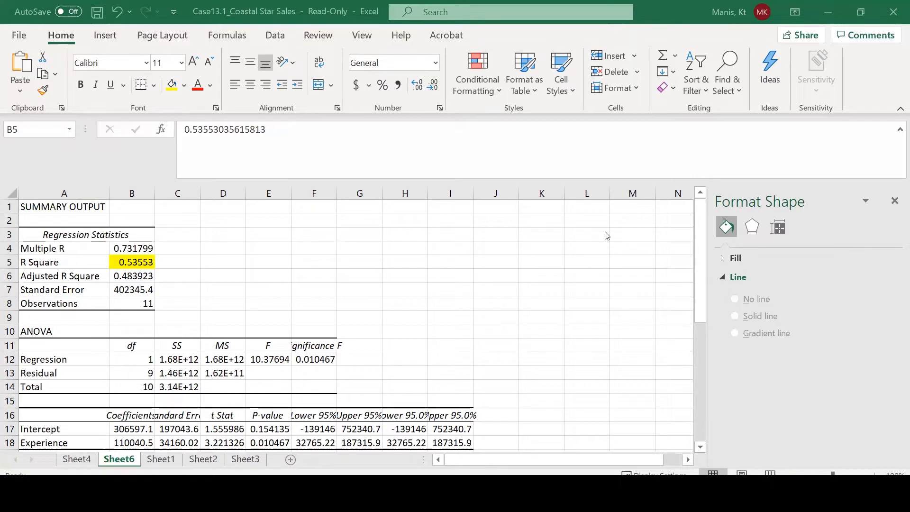
left_click(188, 250)
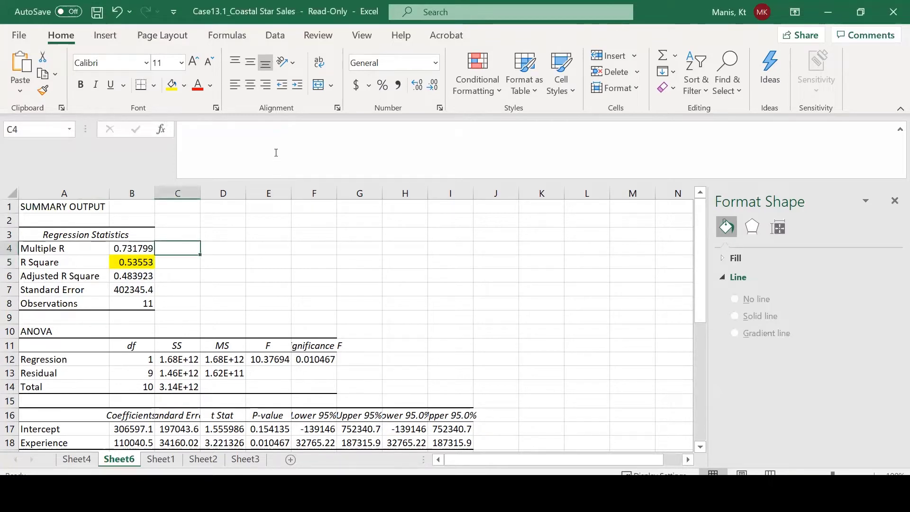
- Add the R Square explanation in C4 and 'R-squared = Explained variation / Total variation' in C5
key("F2")
key("ctrl+v")
left_click(185, 130)
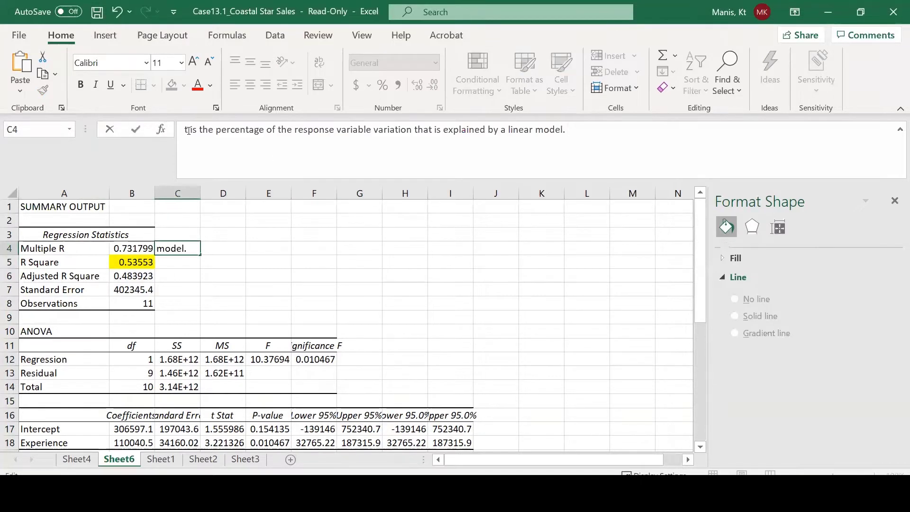
type("i")
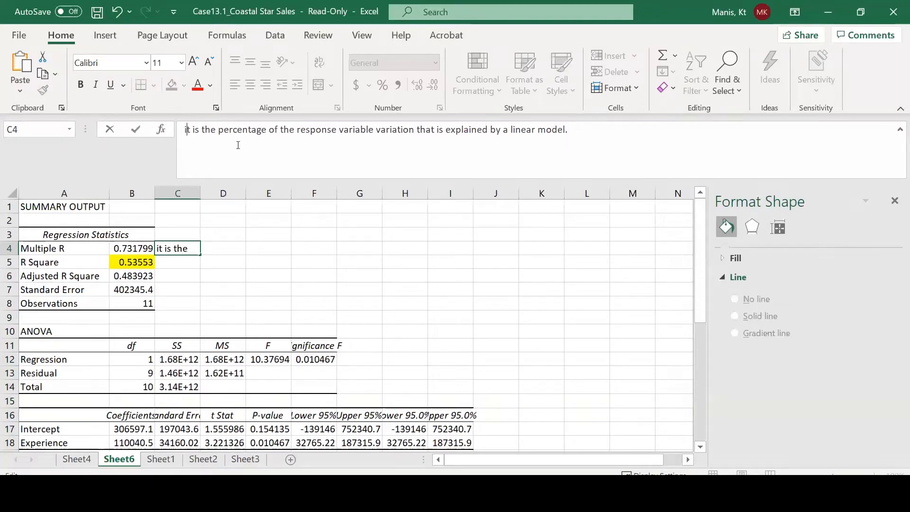
left_click(317, 302)
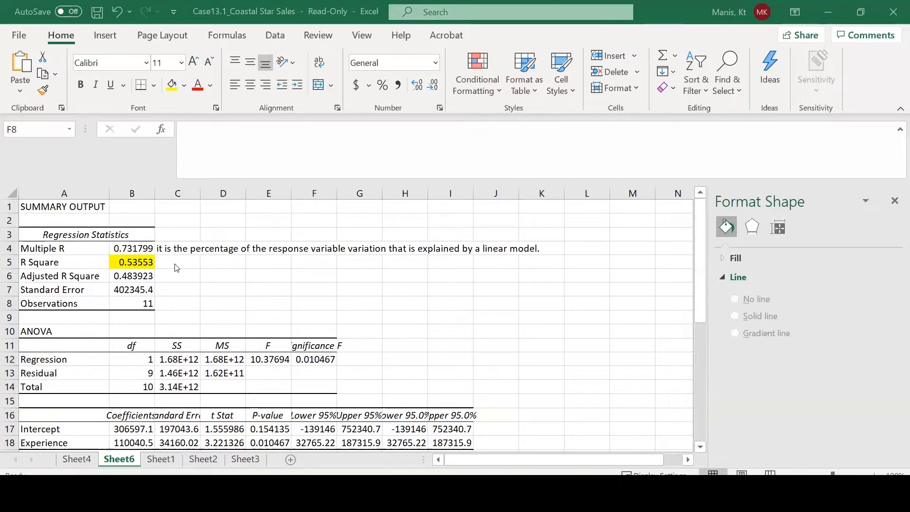
left_click(188, 258)
type("R-squared = Explained variation / Total variation")
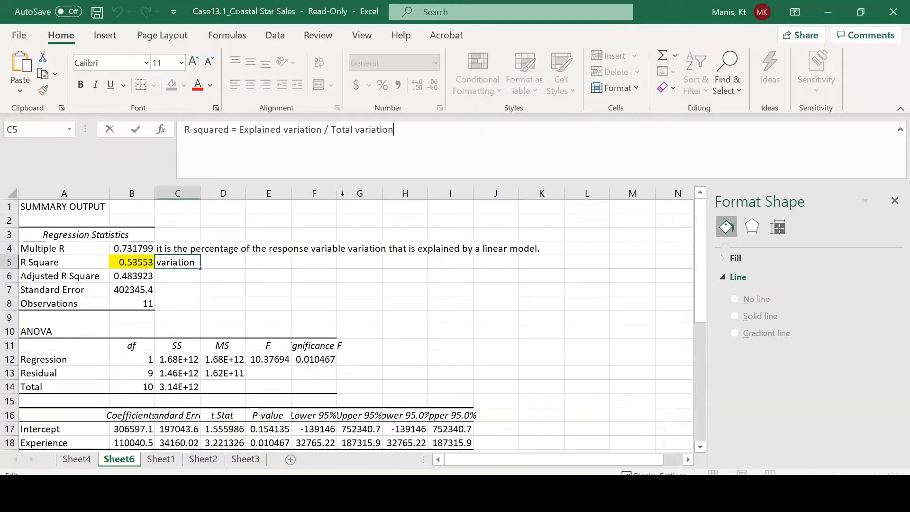
left_click(340, 264)
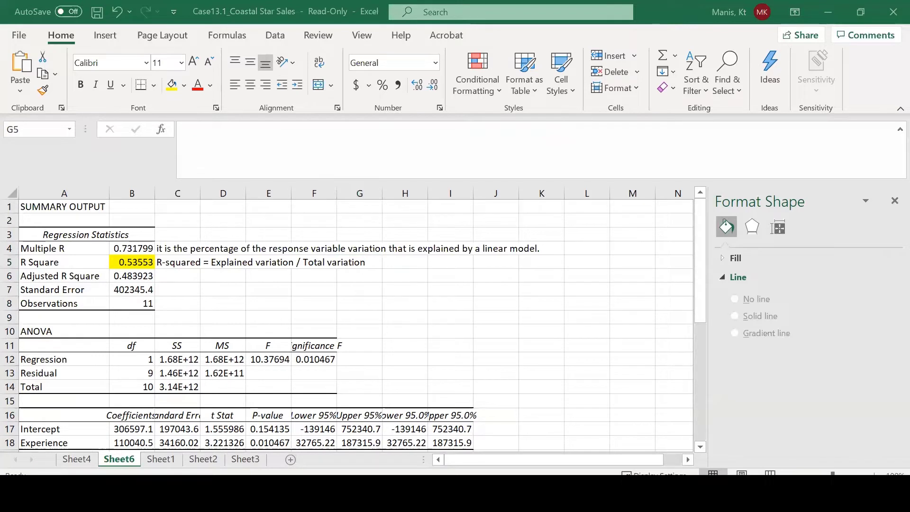
- Paste the 0%–100% meaning notes as plain text into C6 and C7, and turn off wrapping in C7
left_click(166, 270)
key("ctrl+v")
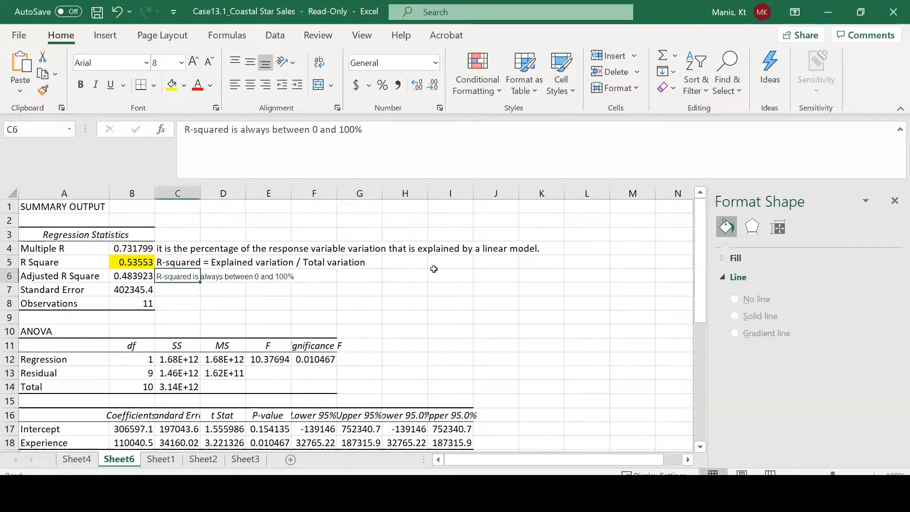
key("ctrl+z")
key("F2")
key("ctrl+v")
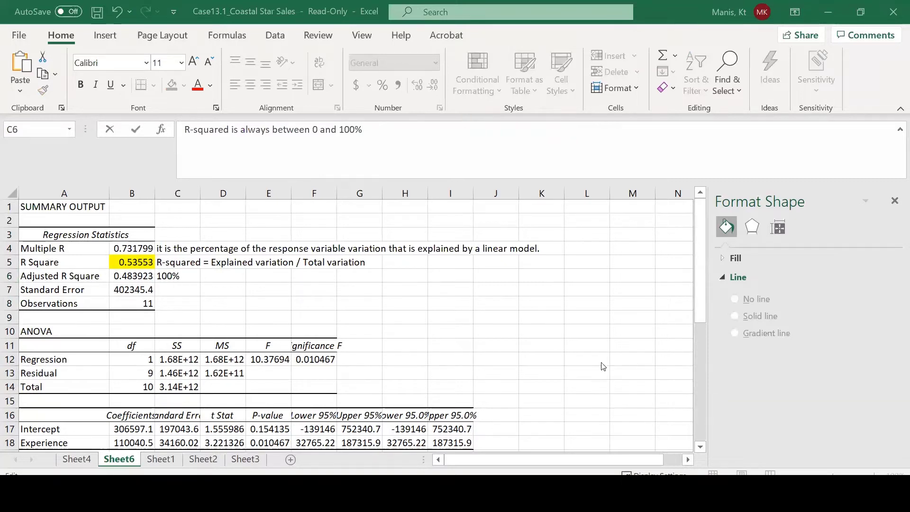
left_click(192, 290)
key("F2")
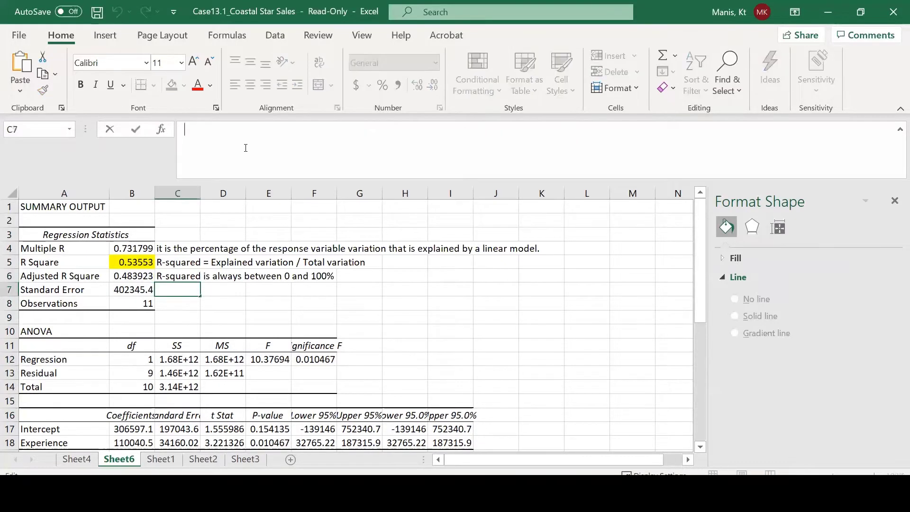
key("ctrl+v")
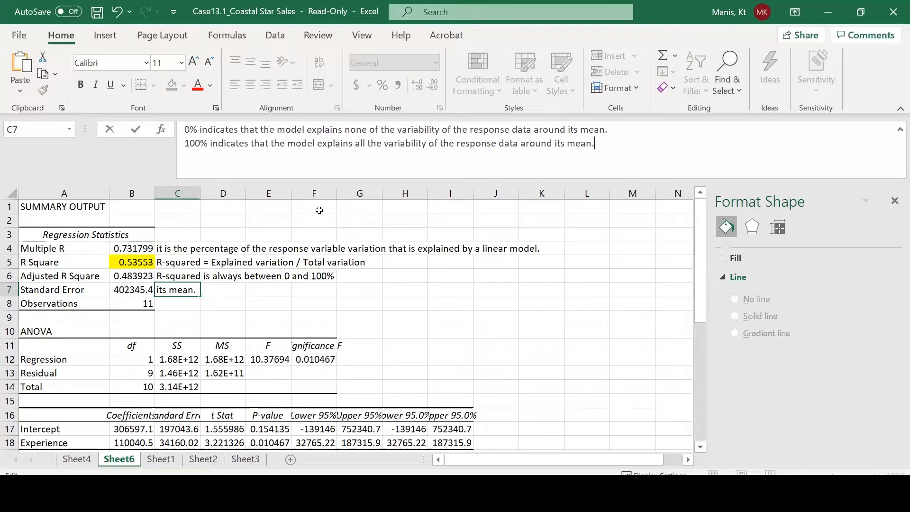
left_click(350, 301)
scroll(327, 292, "down", 2)
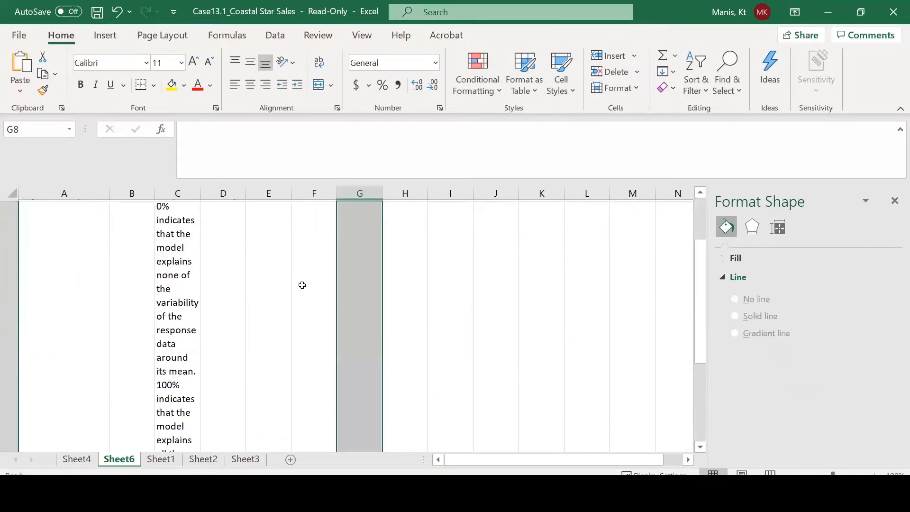
left_click(177, 285)
left_click(319, 62)
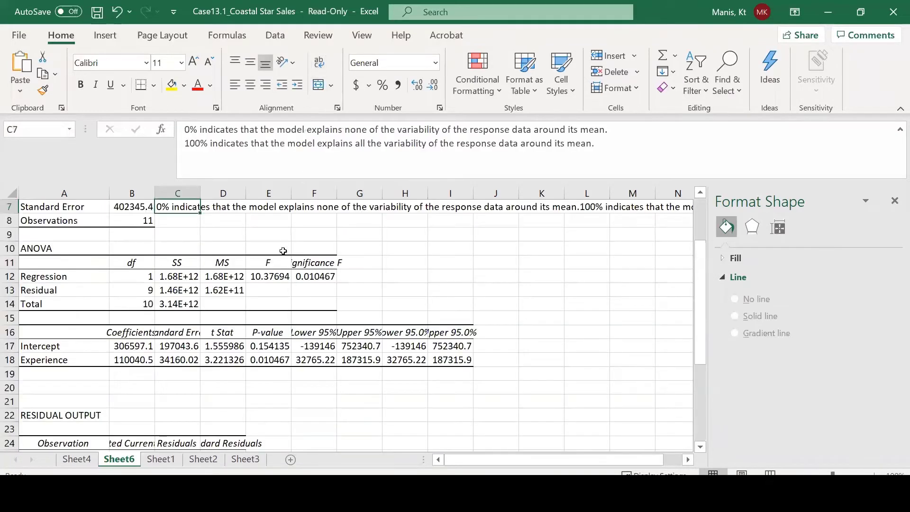
scroll(283, 250, "up", 2)
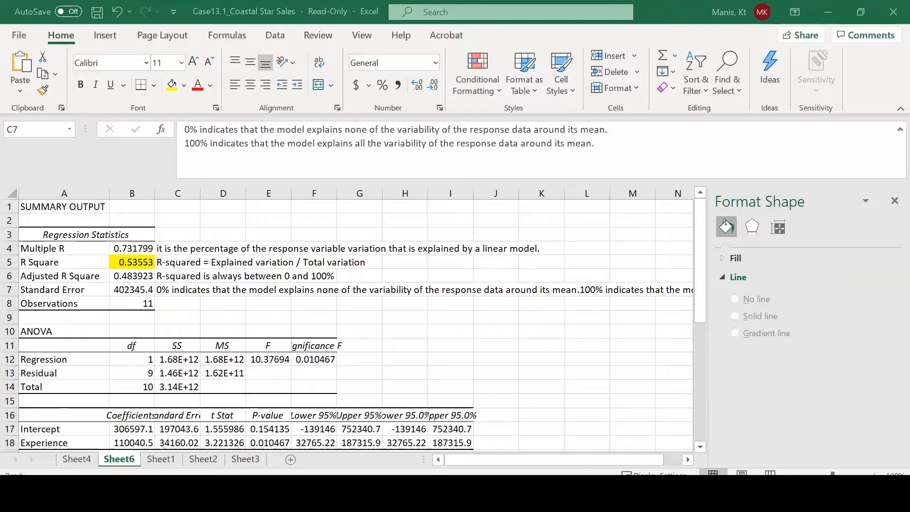
- Autofit column F so Significance F shows as 0.010467125
left_click(315, 359)
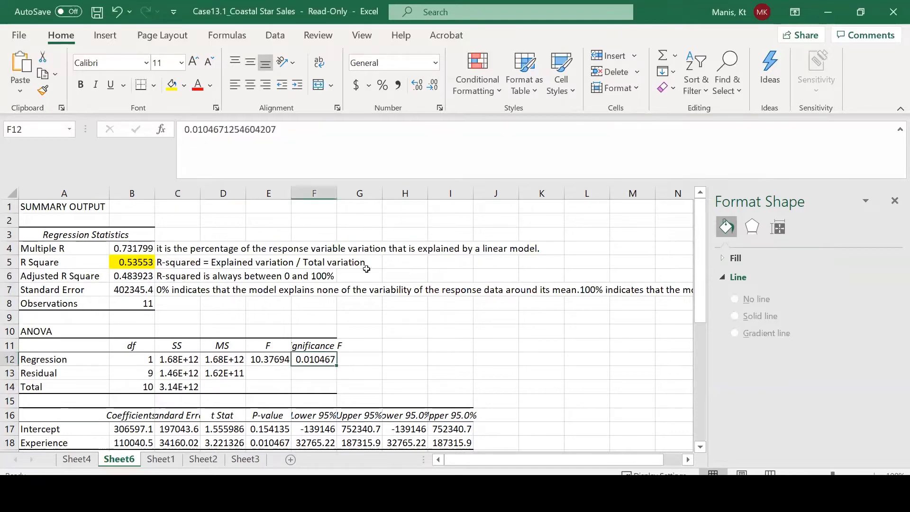
double_click(336, 193)
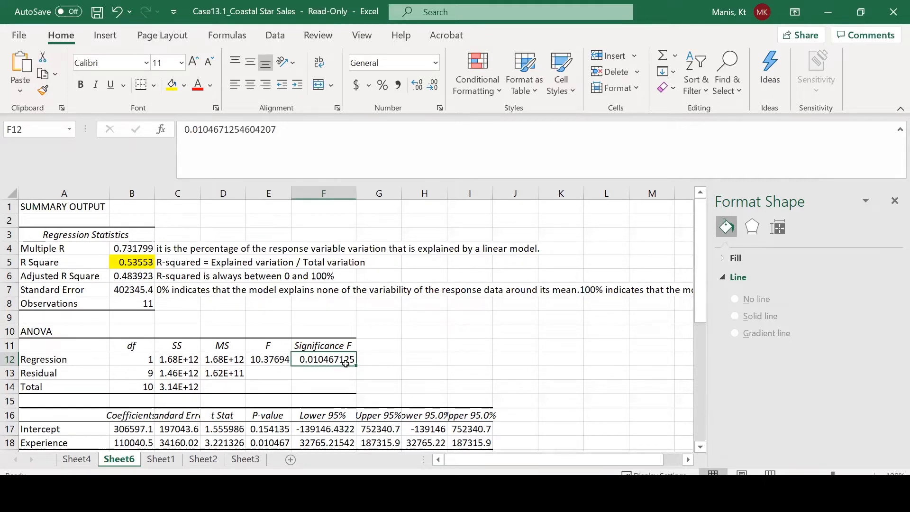
scroll(346, 362, "down", 1)
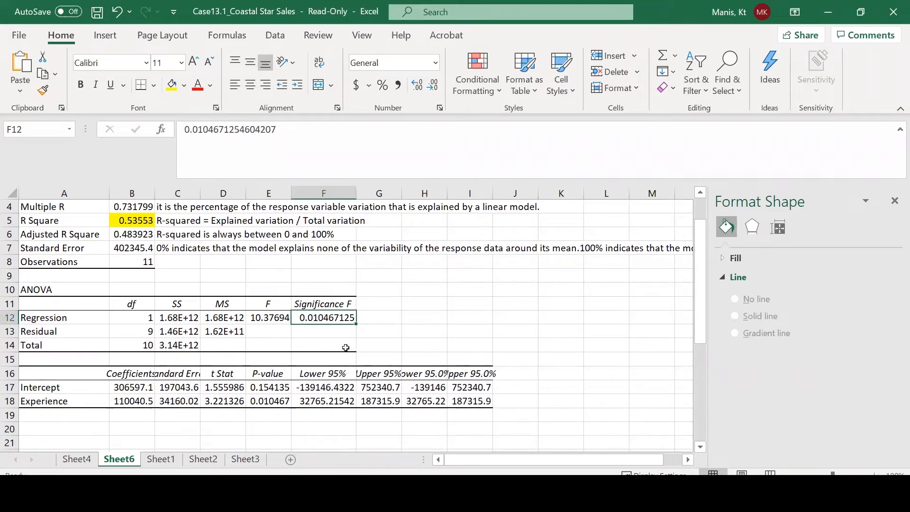
scroll(345, 348, "down", 1)
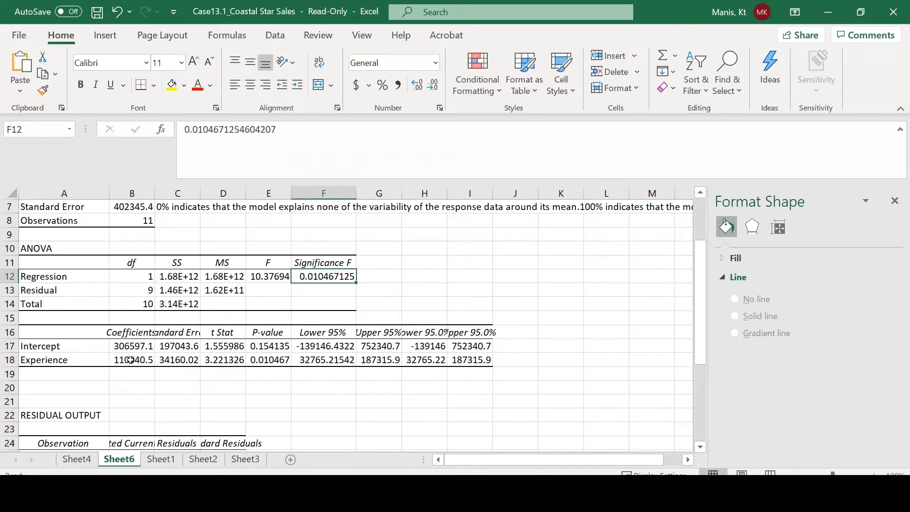
- Review the Experience coefficient in B18 and its p-value in E18, then return to Sheet1's sales table
left_click(130, 360)
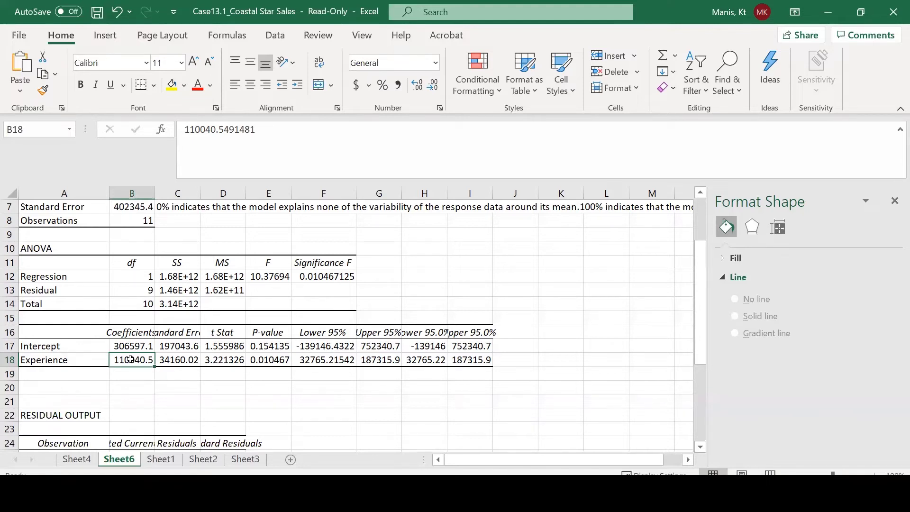
left_click(258, 360)
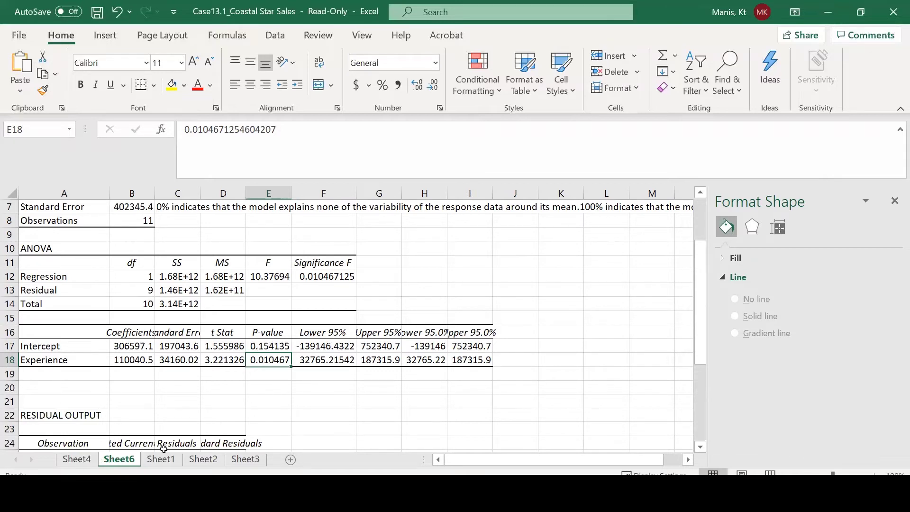
left_click(167, 464)
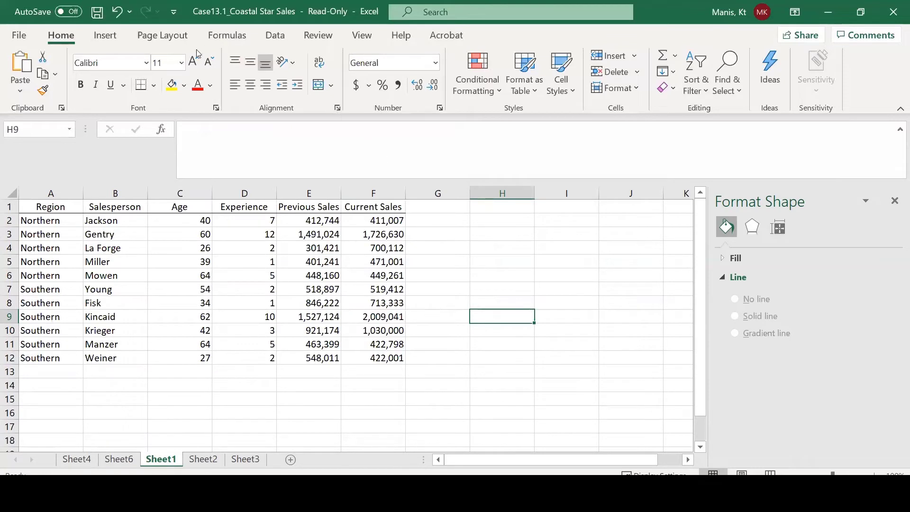
- Select Experience D1:D12 and Current Sales F1:F12 together and pick a scatter chart type
left_click_drag(263, 207, 279, 365)
left_click(354, 205, "ctrl")
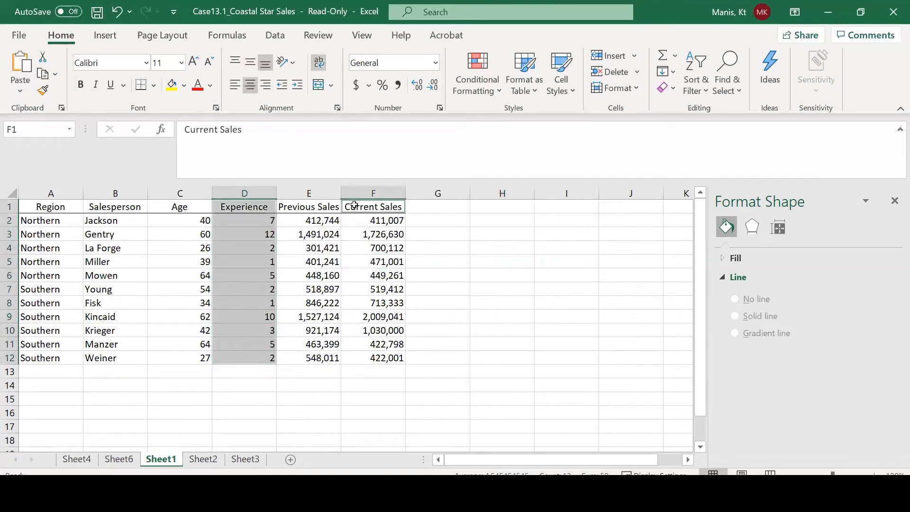
left_click_drag(354, 205, 374, 359)
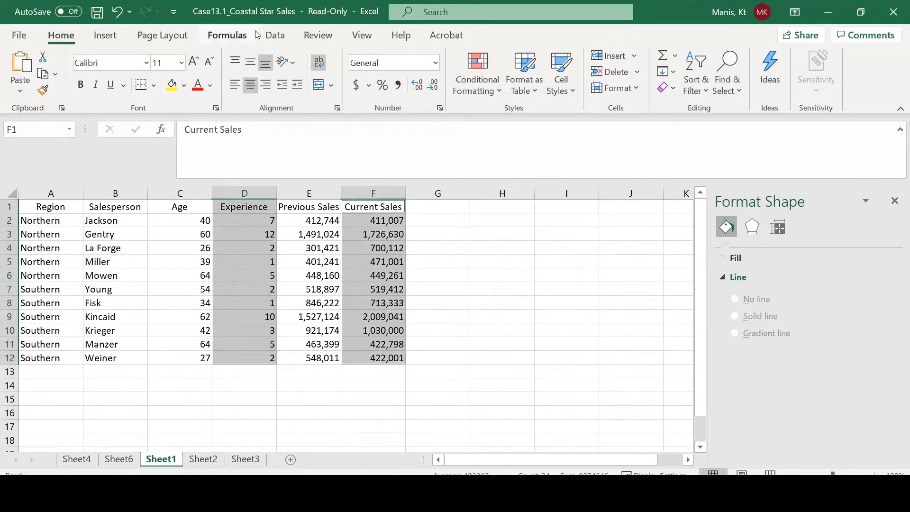
left_click(105, 35)
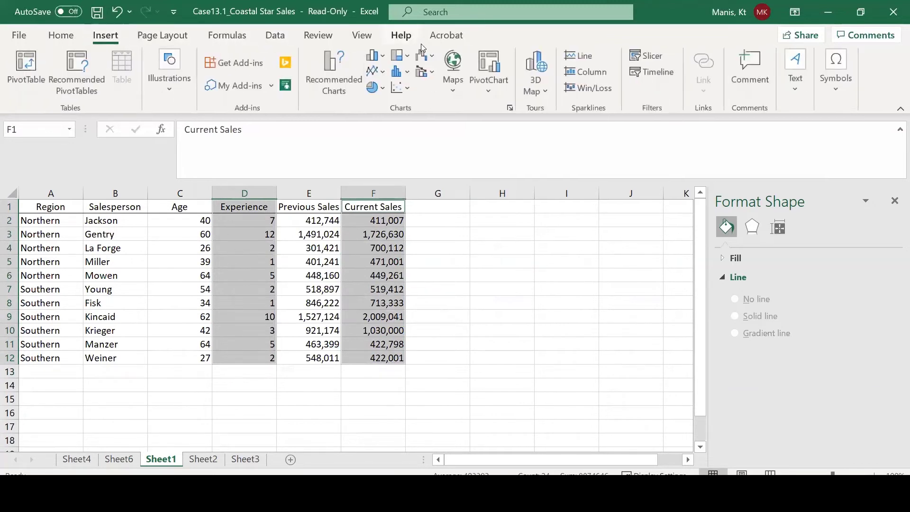
left_click(392, 88)
- Insert the basic scatter chart, move it beside the table, and add a linear trendline
left_click(408, 135)
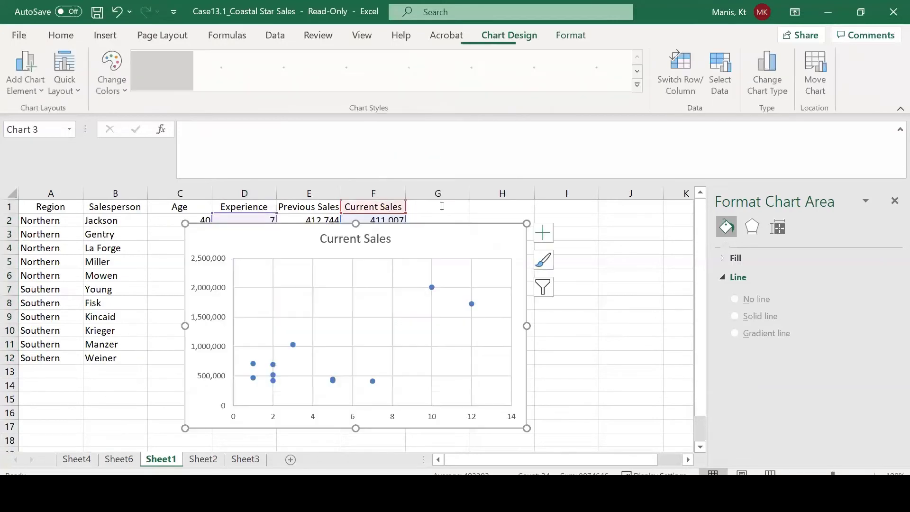
left_click_drag(437, 225, 535, 240)
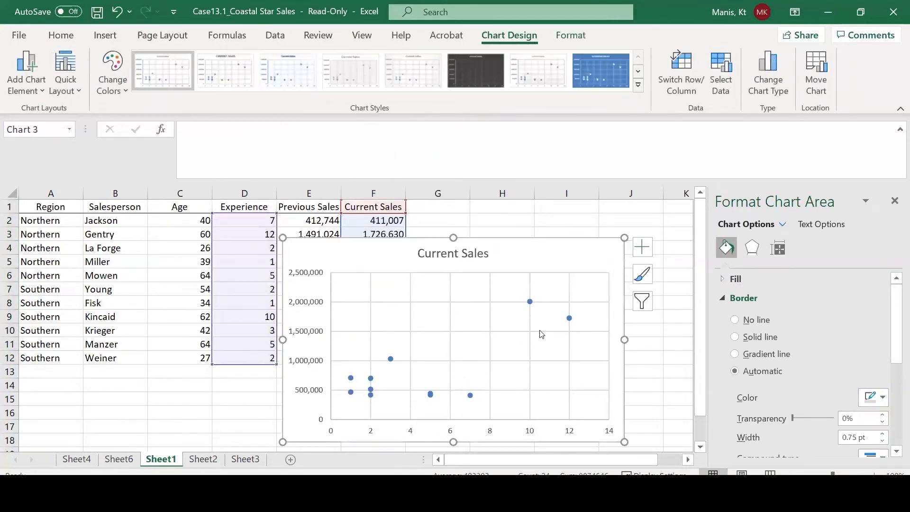
left_click(648, 255)
left_click(673, 371)
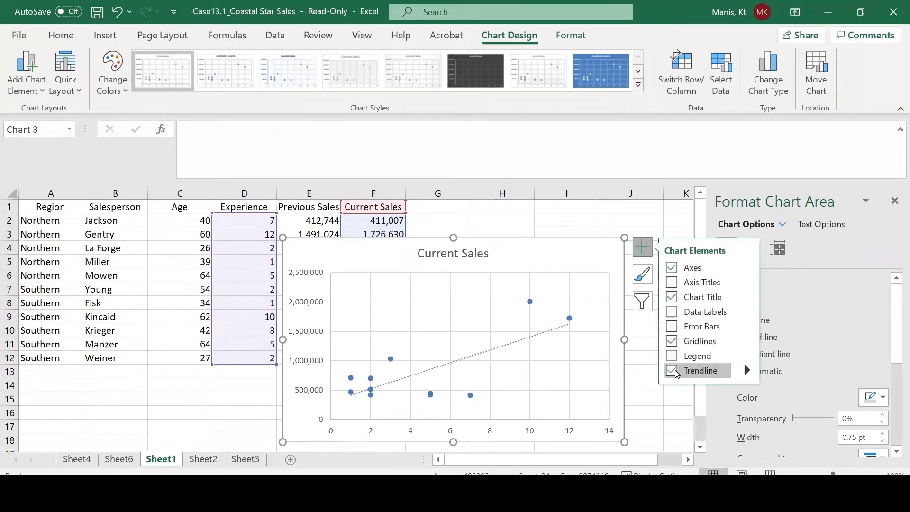
left_click(500, 353)
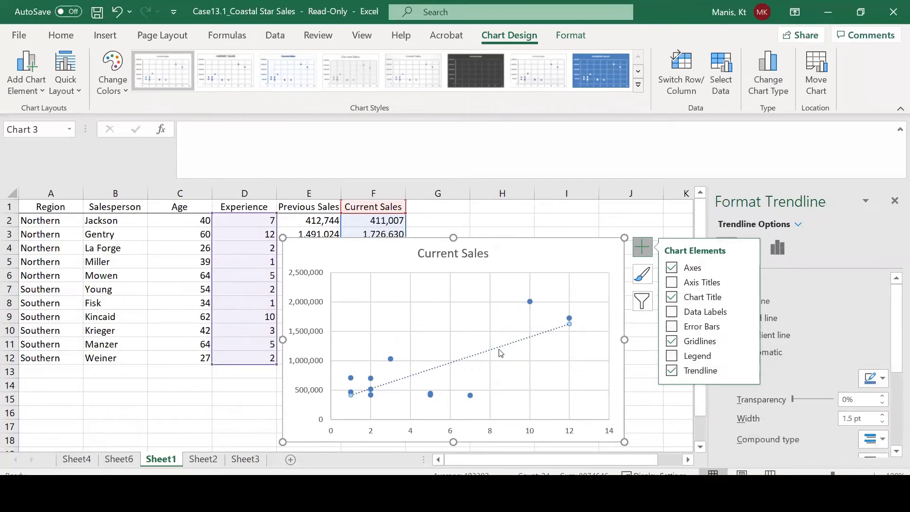
left_click(649, 251)
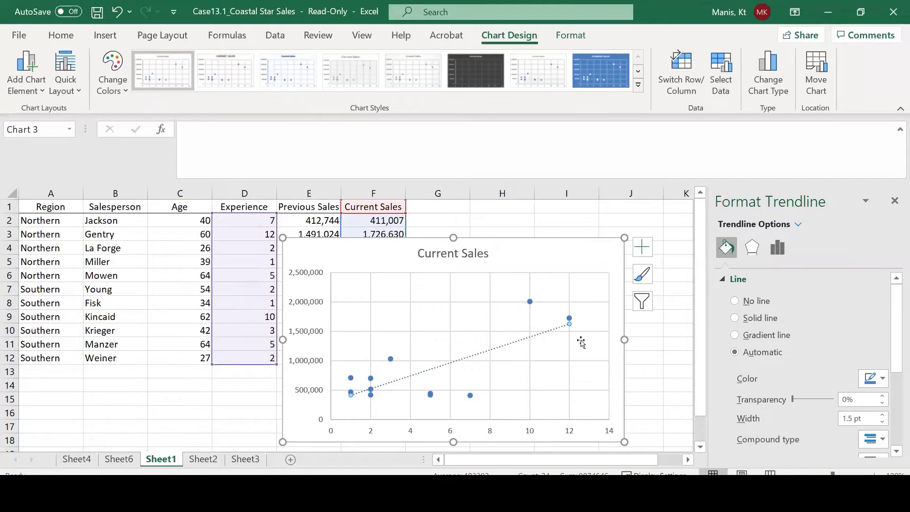
- Display the trendline equation and R² on the chart and move that label beside the title
left_click(778, 248)
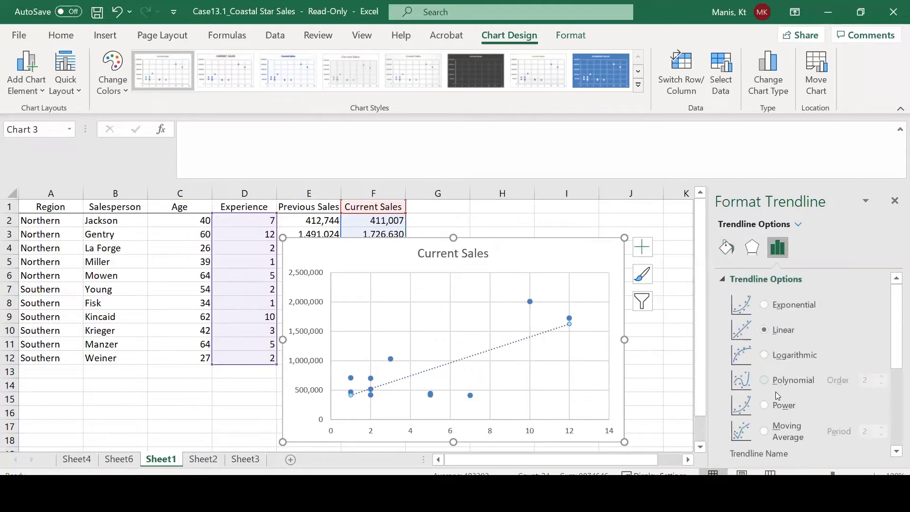
scroll(775, 411, "down", 3)
scroll(775, 410, "down", 1)
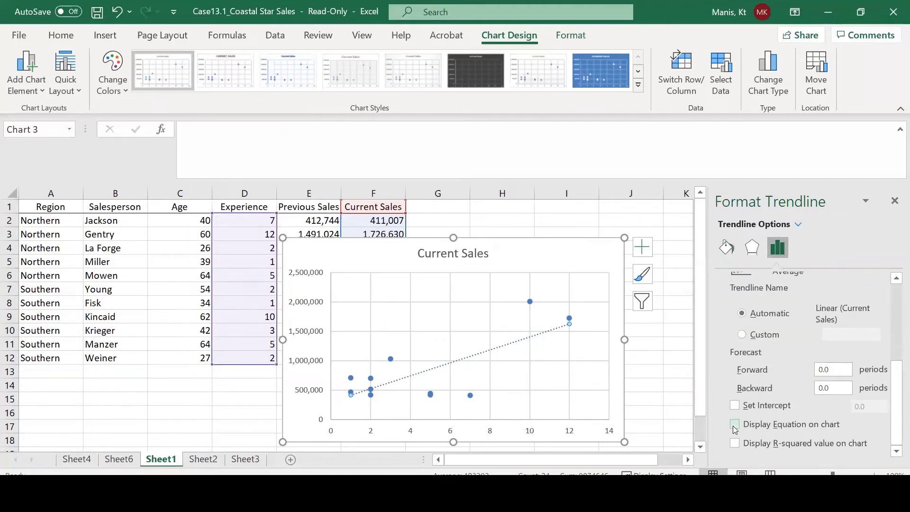
left_click(735, 424)
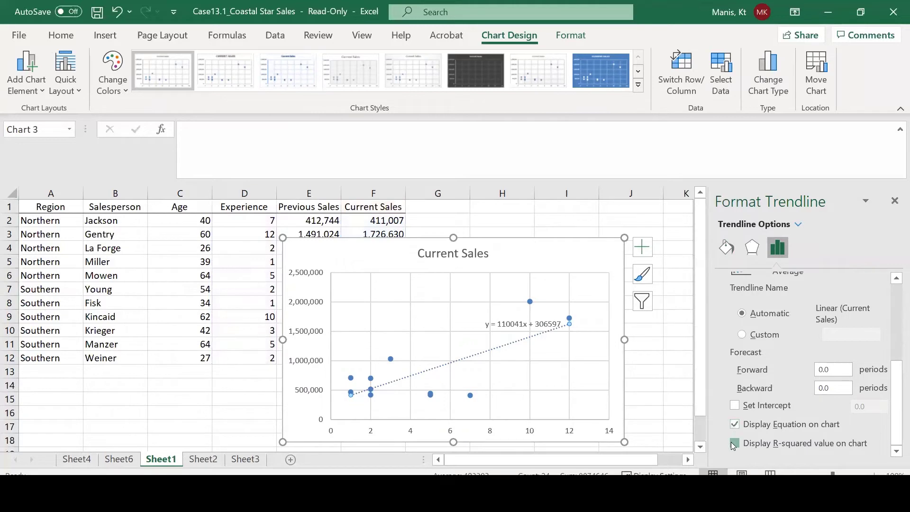
left_click(735, 444)
left_click(524, 326)
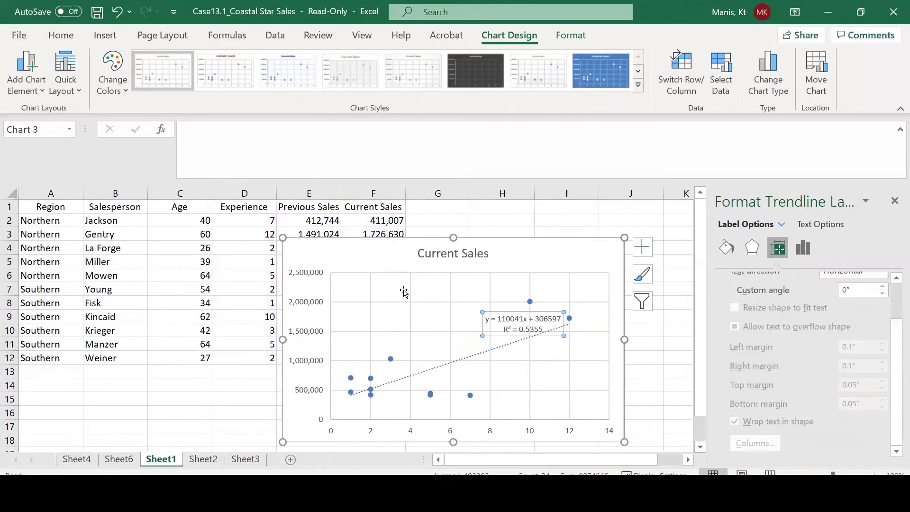
left_click_drag(403, 292, 370, 261)
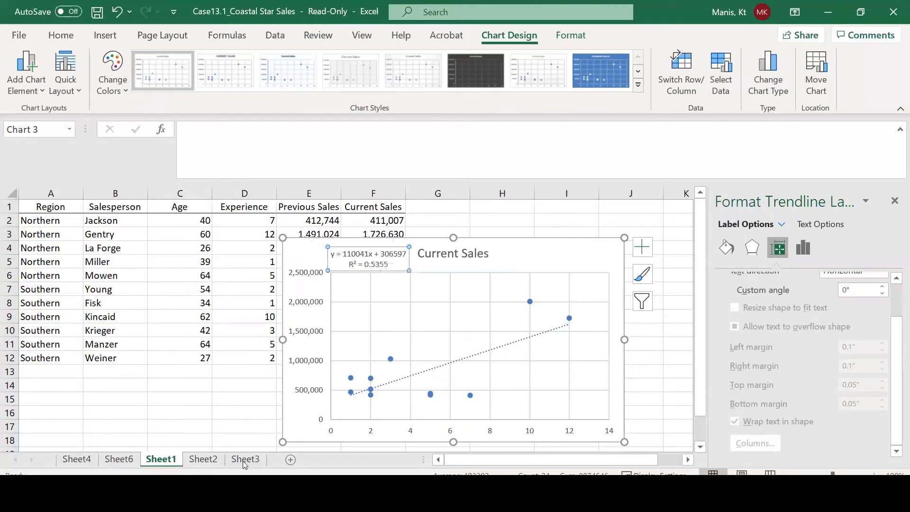
left_click(125, 463)
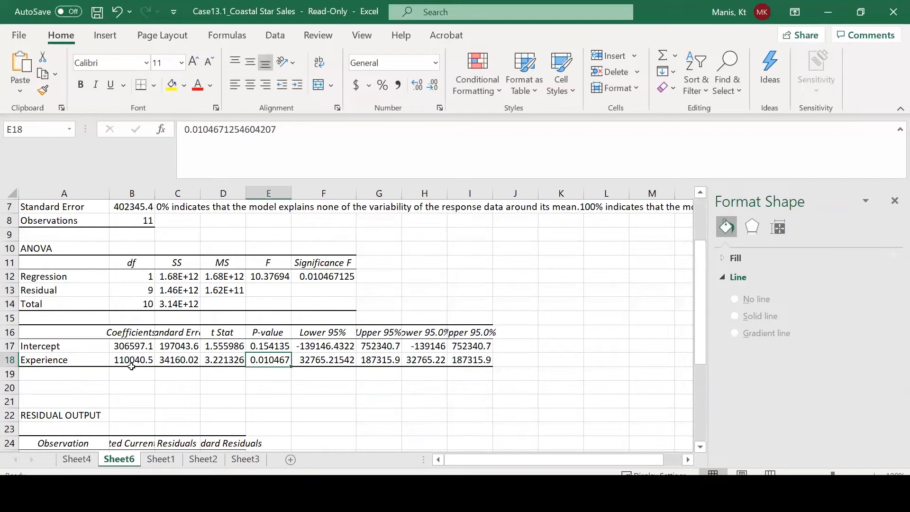
left_click(162, 460)
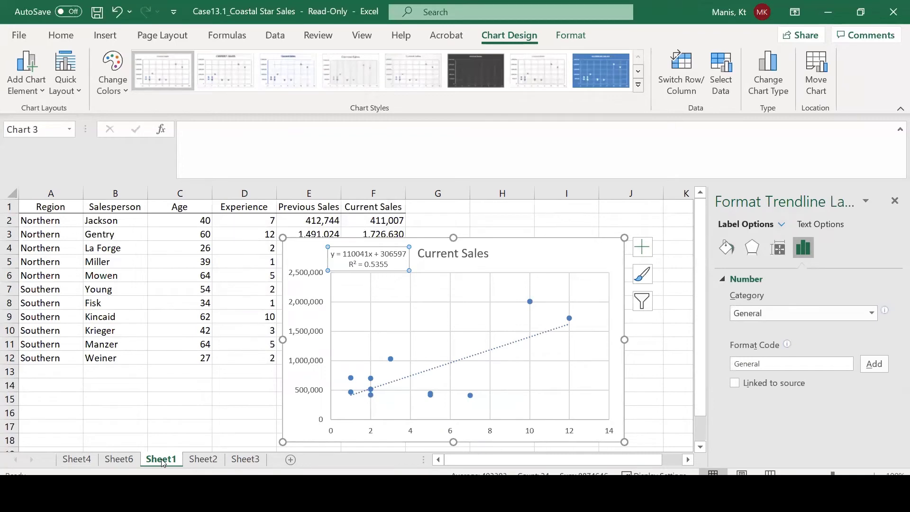
left_click(132, 462)
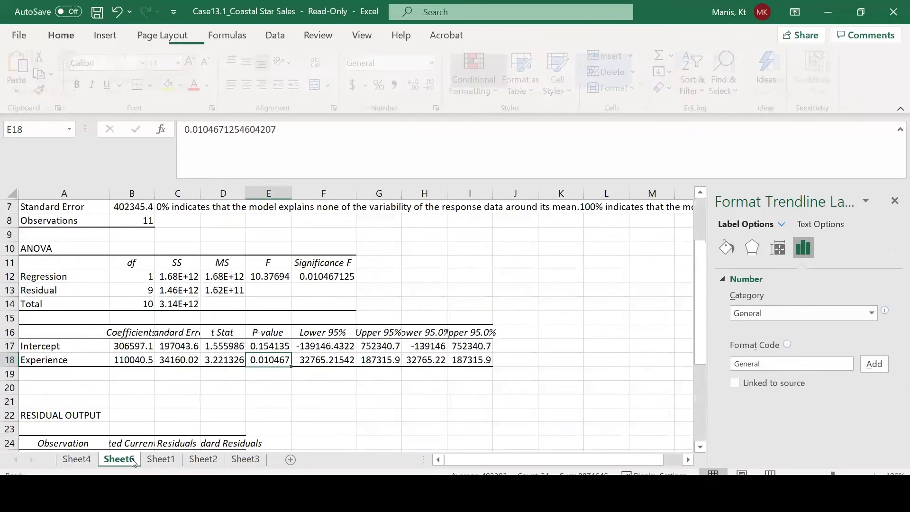
left_click(127, 360)
scroll(177, 346, "up", 2)
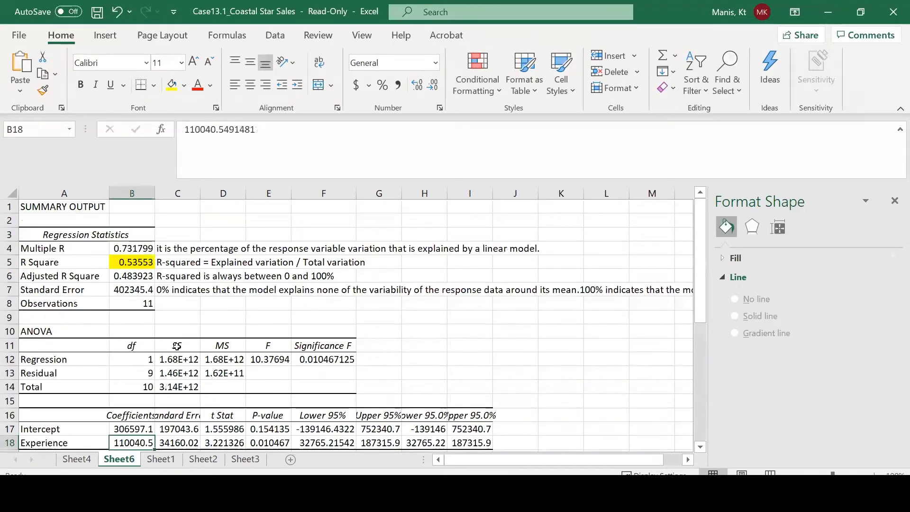
left_click(142, 266)
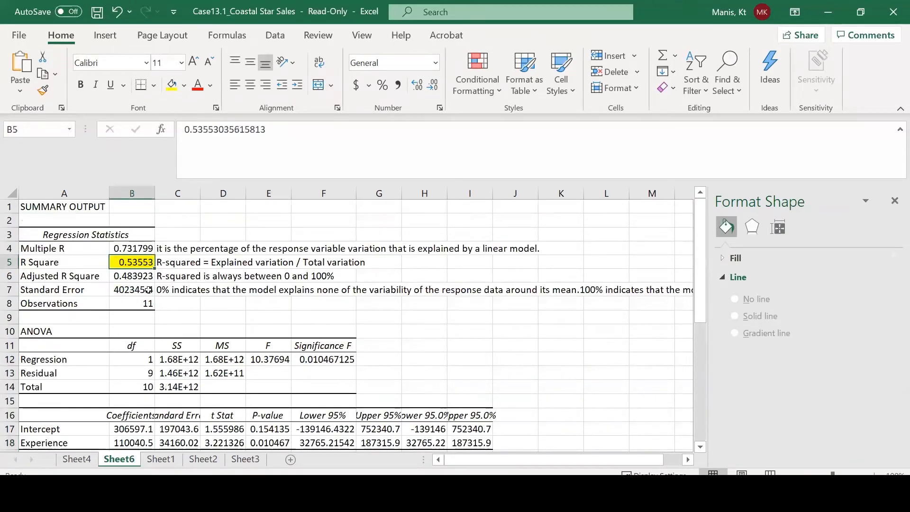
left_click(161, 460)
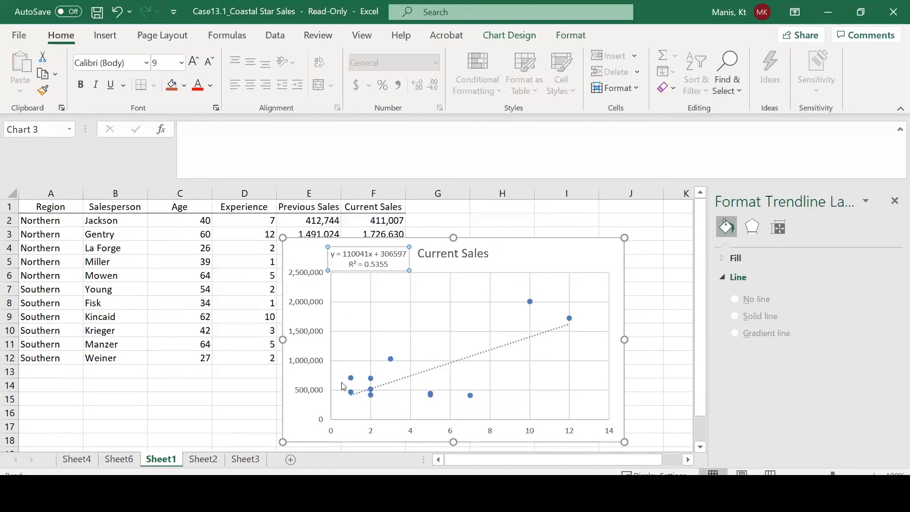
left_click(430, 373)
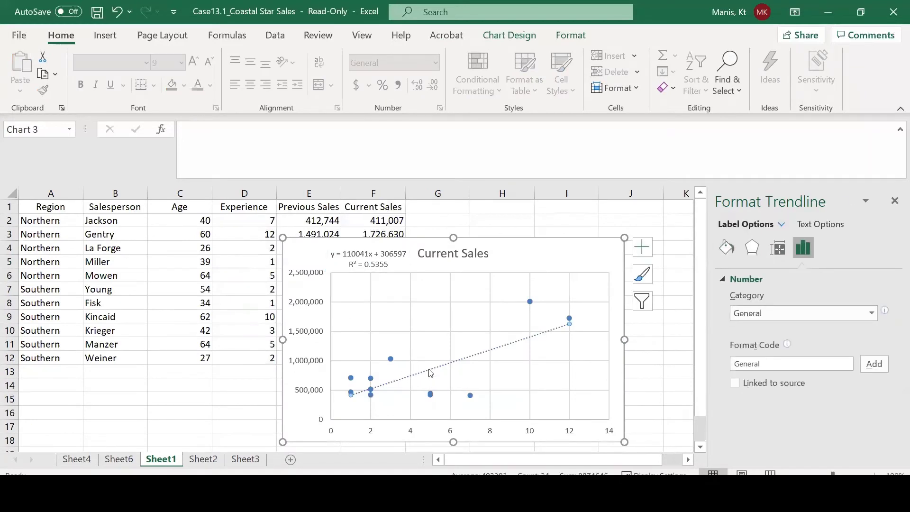
- Set the trendline's Forward forecast to 15 periods, extending it to about 27 years of experience
scroll(766, 317, "down", 5)
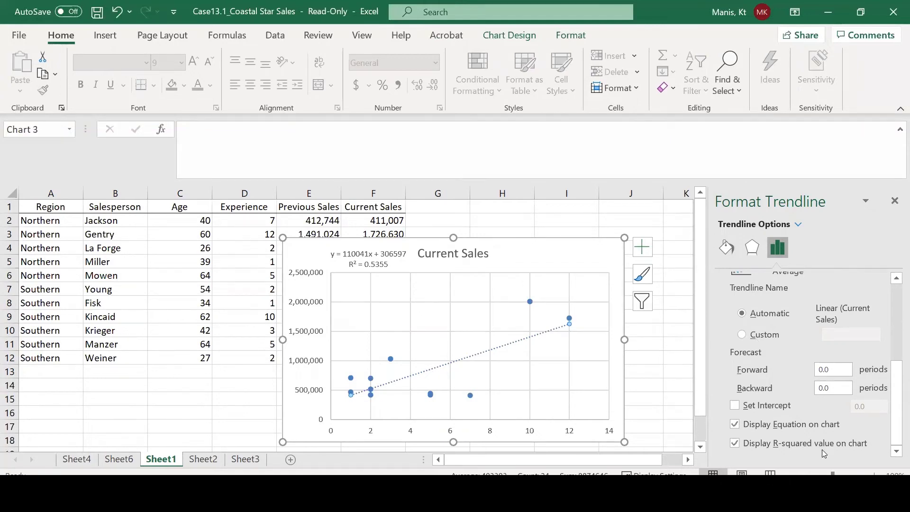
left_click(838, 369)
key("BackSpace")
key("BackSpace")
key("BackSpace")
type("15")
key("Return")
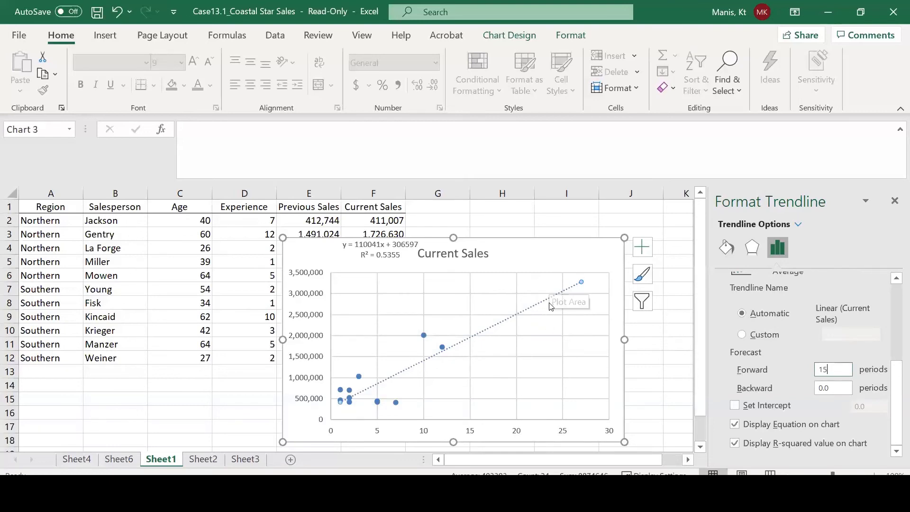
left_click(836, 385)
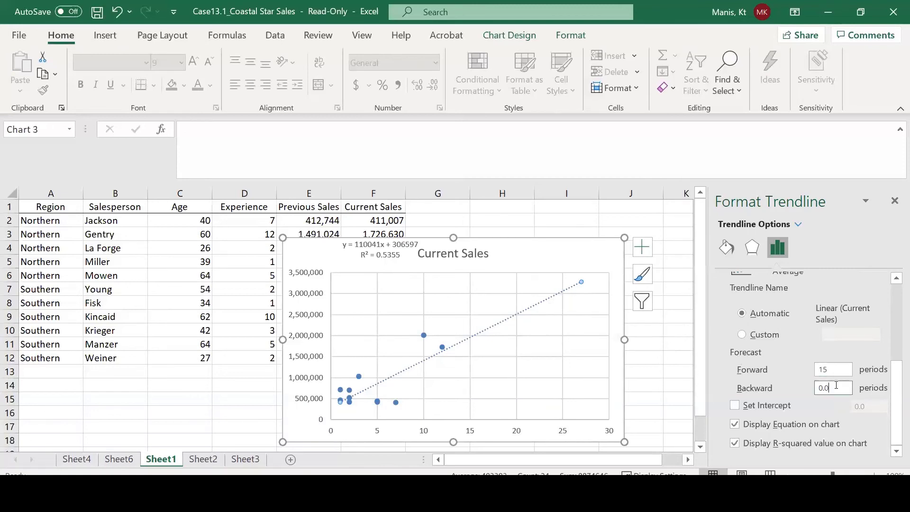
- Replace the trendline's backward forecast value with 1 period
key("BackSpace")
key("BackSpace")
key("BackSpace")
type("1")
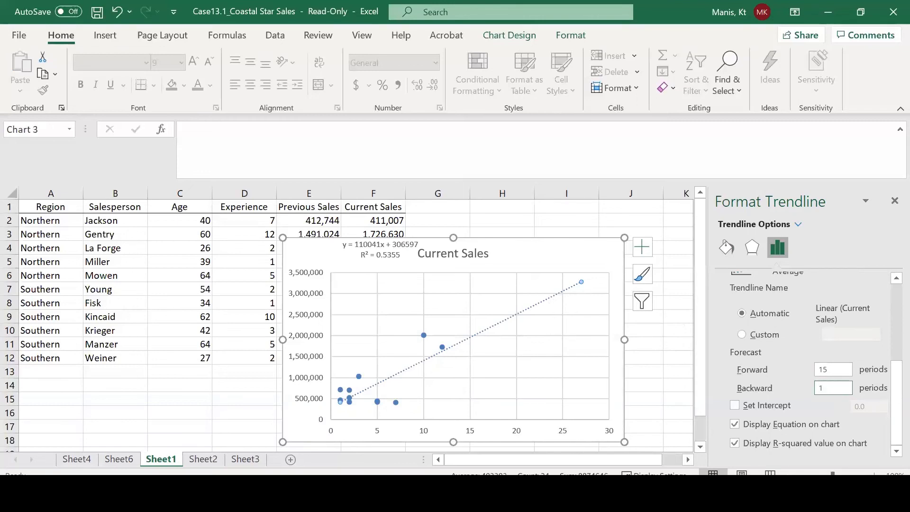